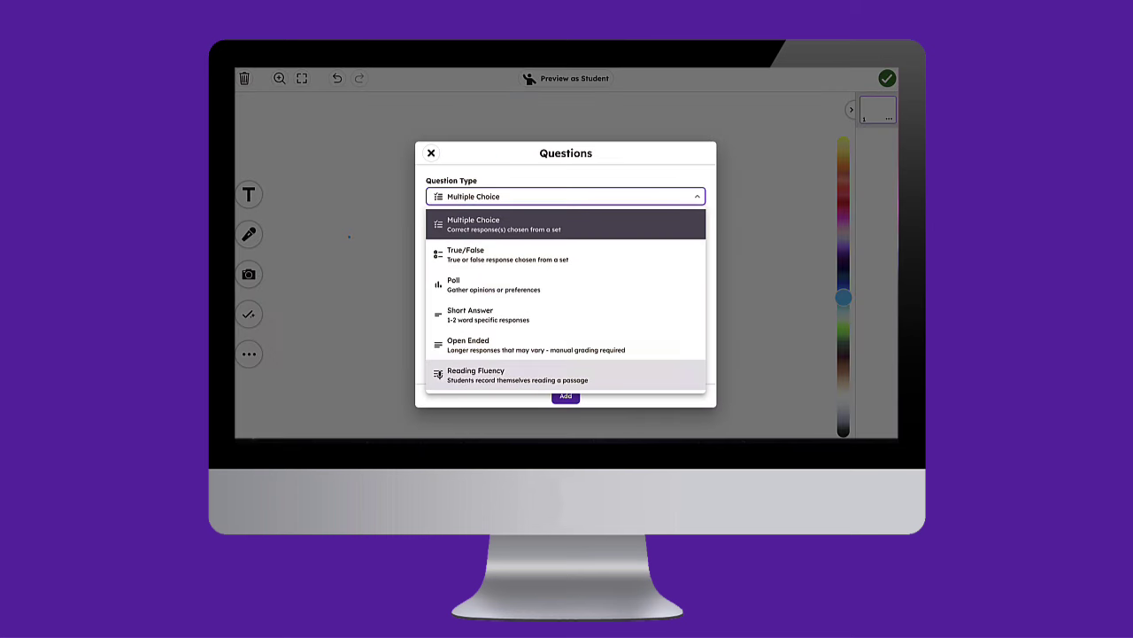
Set the question type to Reading Fluency with the 2 minutes time limit and paste in the passage about Jay and his mom.
click(565, 375)
click(565, 283)
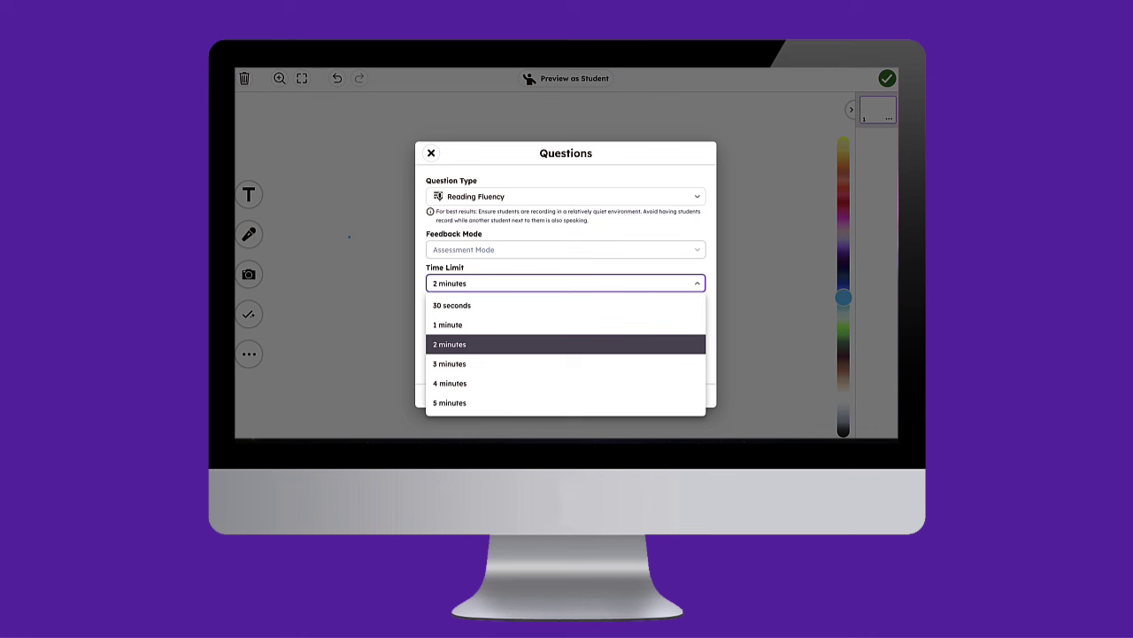
key(Escape)
key(Tab)
text("Let’s think of something to do while we wait." Jay pulled out a bag of grapes and ate some. Then, they played a game with his toy train. "Thanks Mom. My brain is calm and I am ready to be brave."  His mom said, "No, that will make us late." Jay began to shake. "It will be okay. We will be safe," said his mom.  "Let’s think of something to do while we wait." Jay pulled out a bag of grapes and ate some. Then they played a game with his toy train. "Thanks Mom. My brain is calm and I am ready to be brave.")
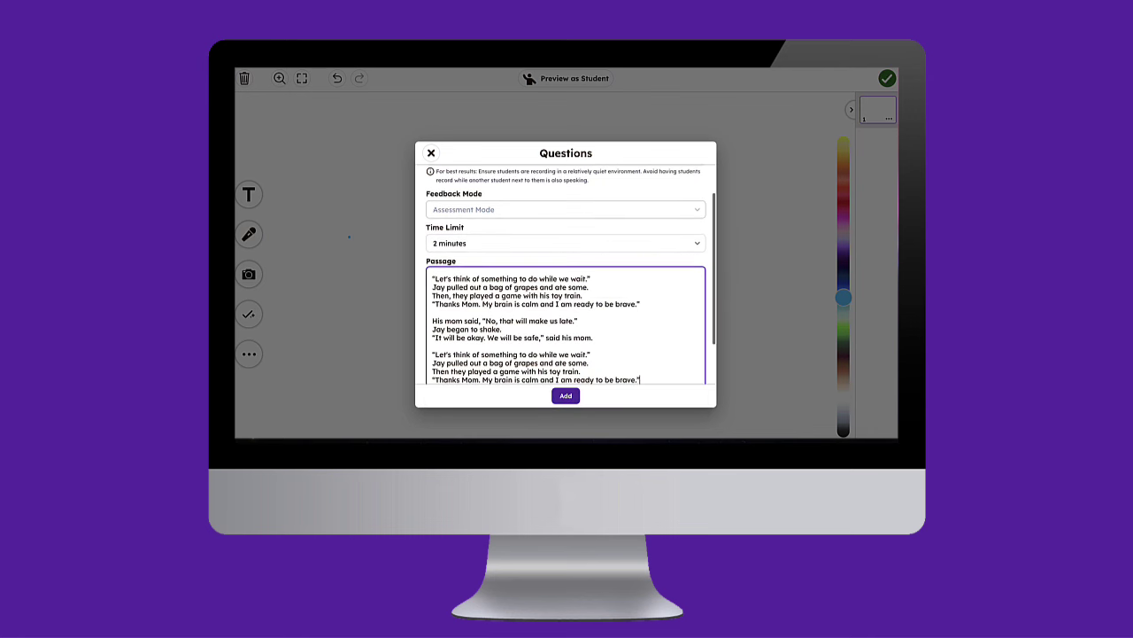
scroll(565, 274, down, 2)
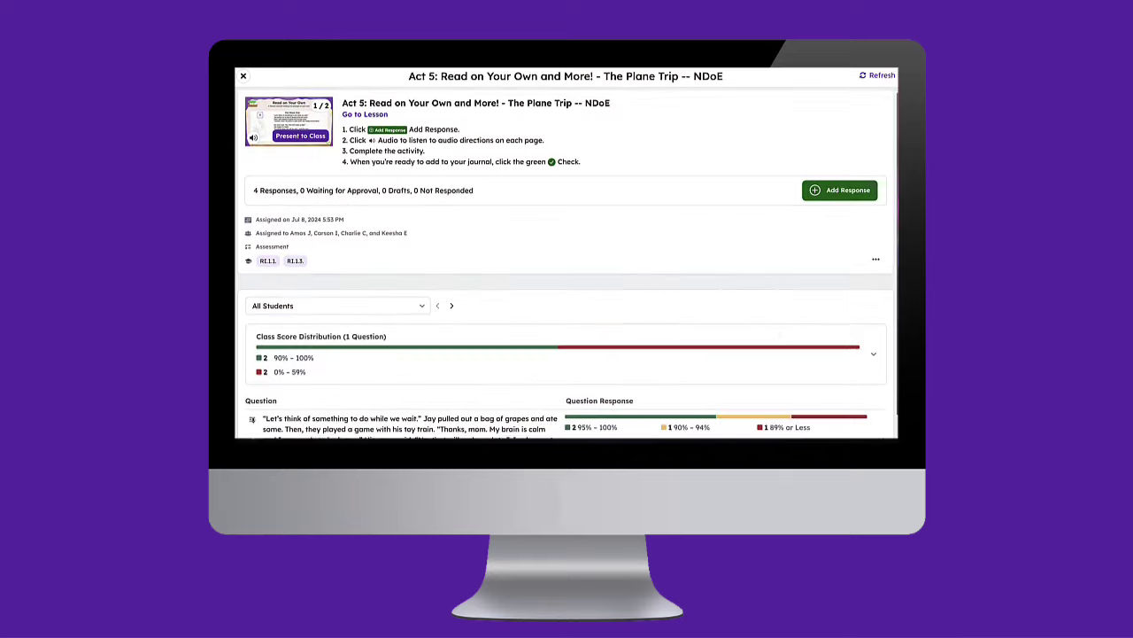
Review the class results for the The Plane Trip assessment and examine one student's response, including the percentage of words correct.
scroll(566, 266, down, 3)
scroll(567, 266, down, 2)
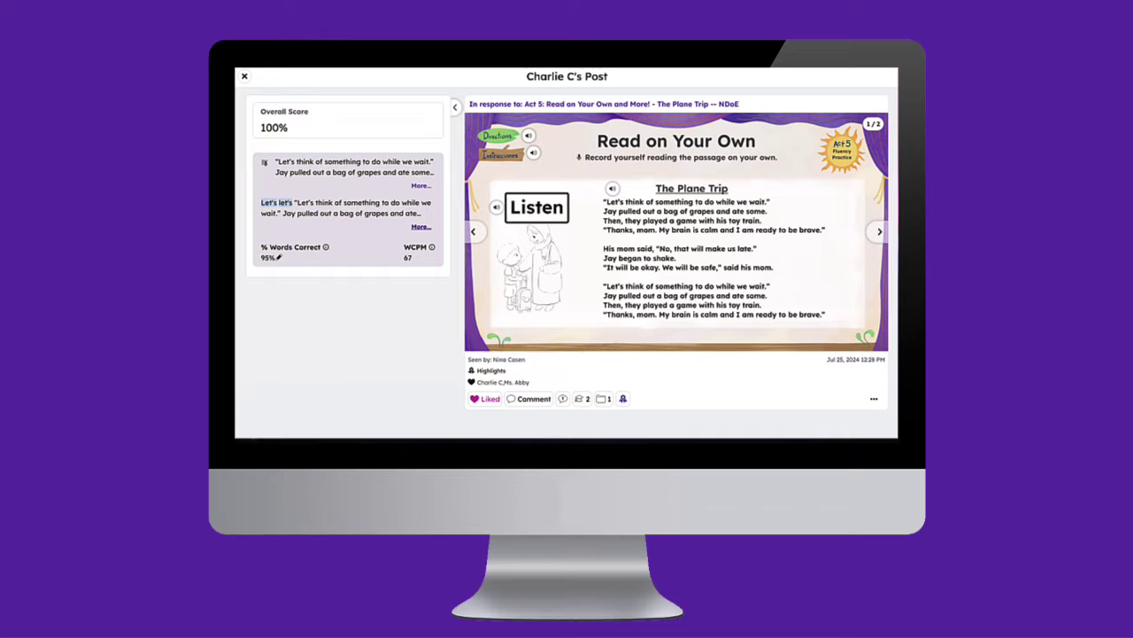
click(421, 226)
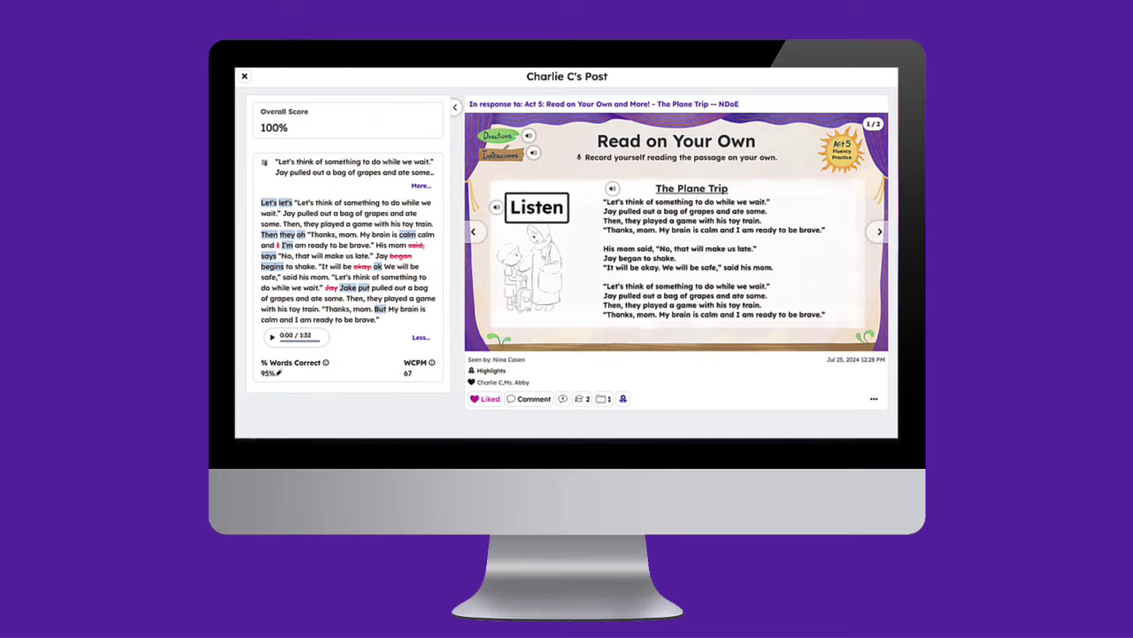
click(278, 373)
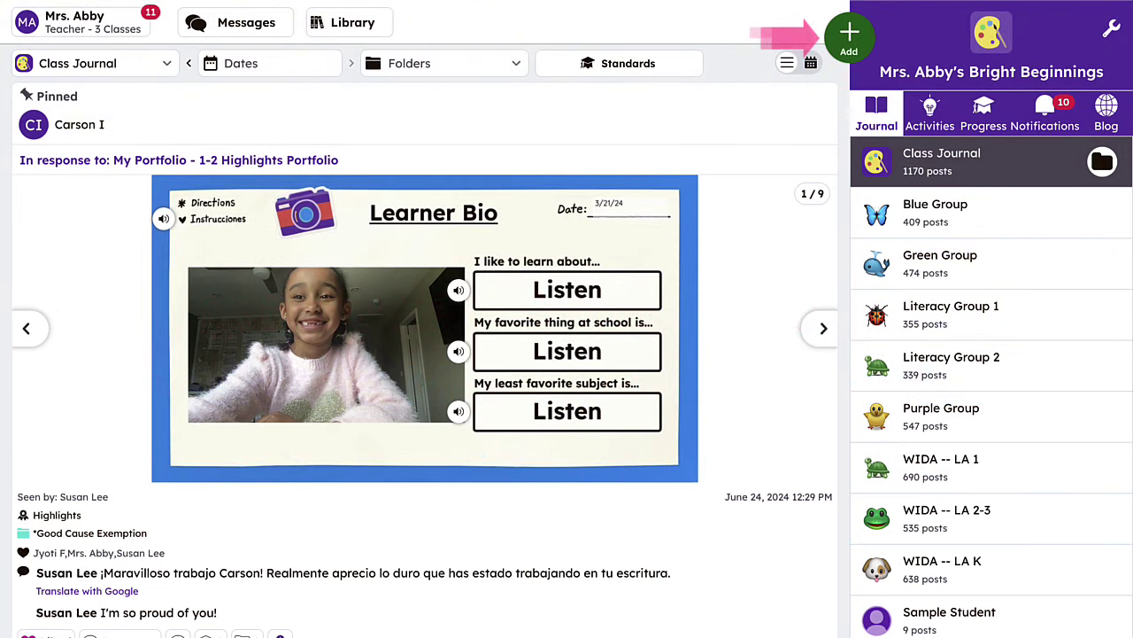
Create a new activity from the class journal using the Assessment response template.
click(861, 46)
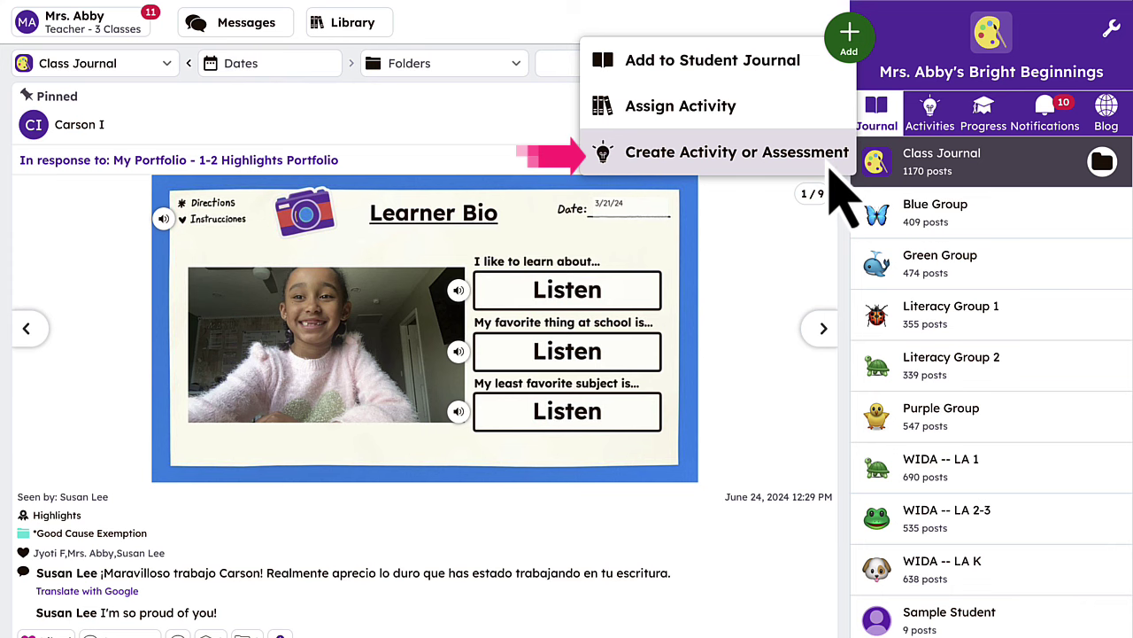
click(737, 152)
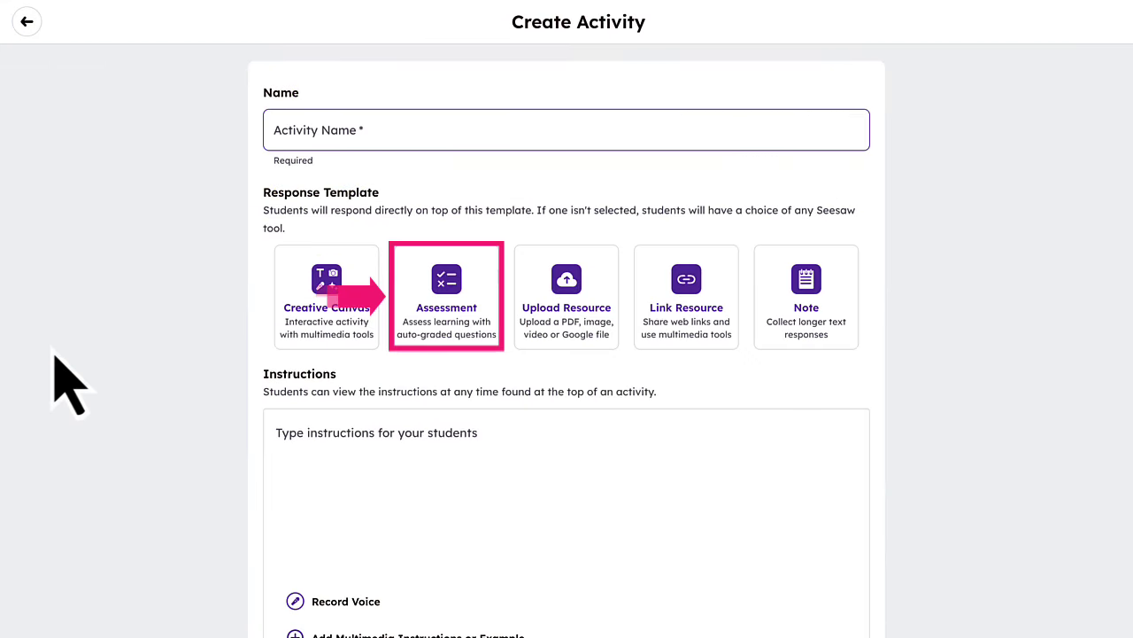
click(479, 339)
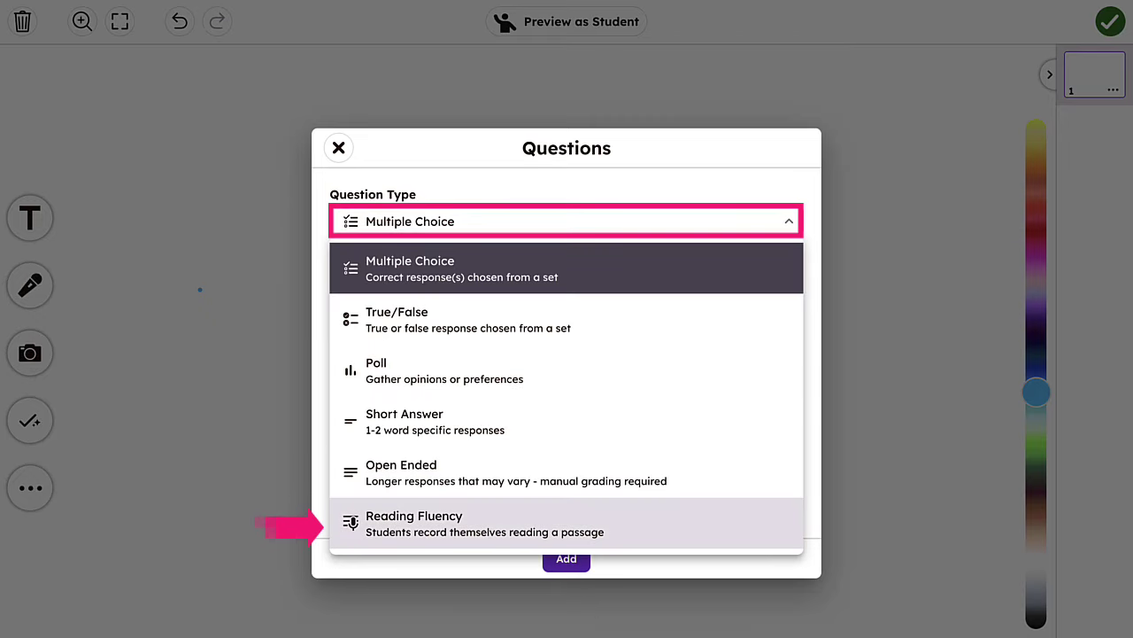
Set up a Reading Fluency question with the 2 minutes limit and the passage about Jay and his mom, and preview it as a student.
click(415, 522)
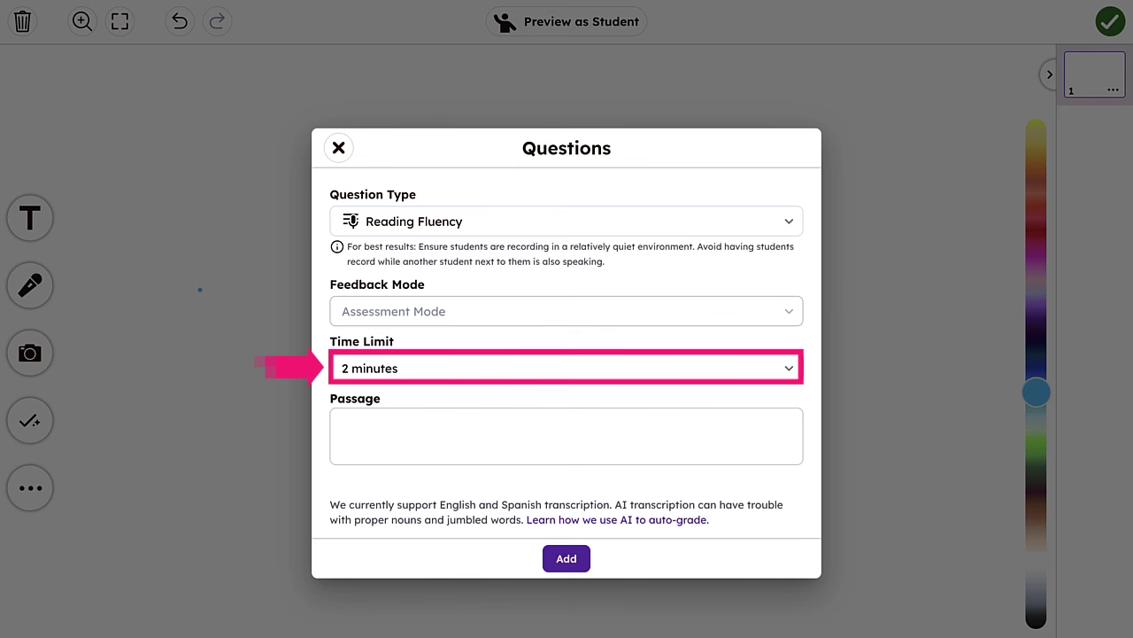
click(566, 368)
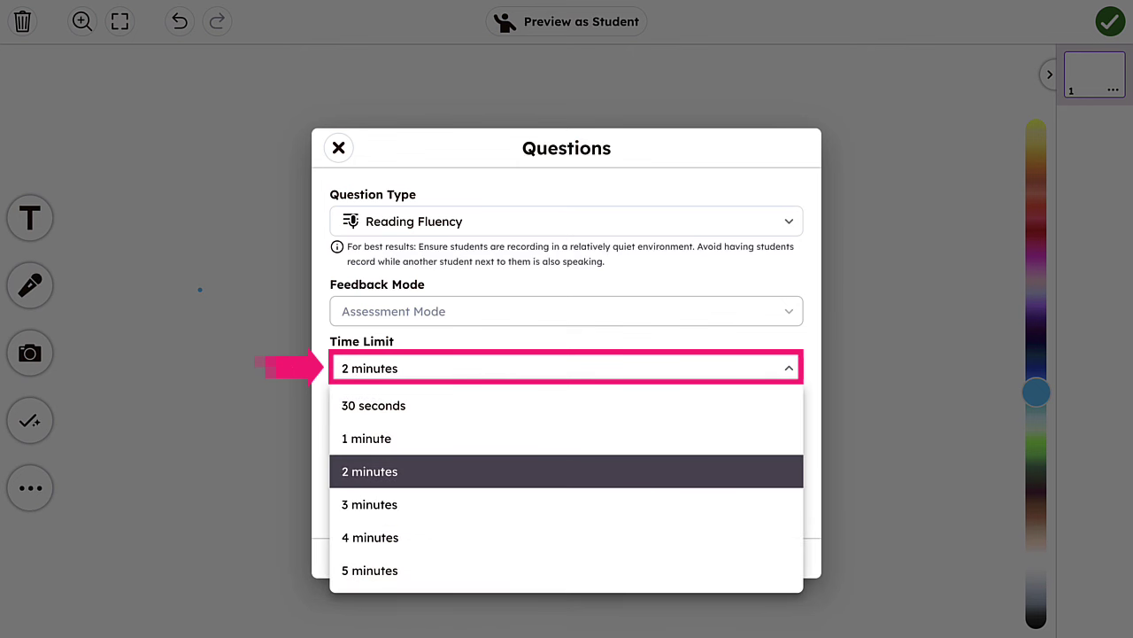
key(Escape)
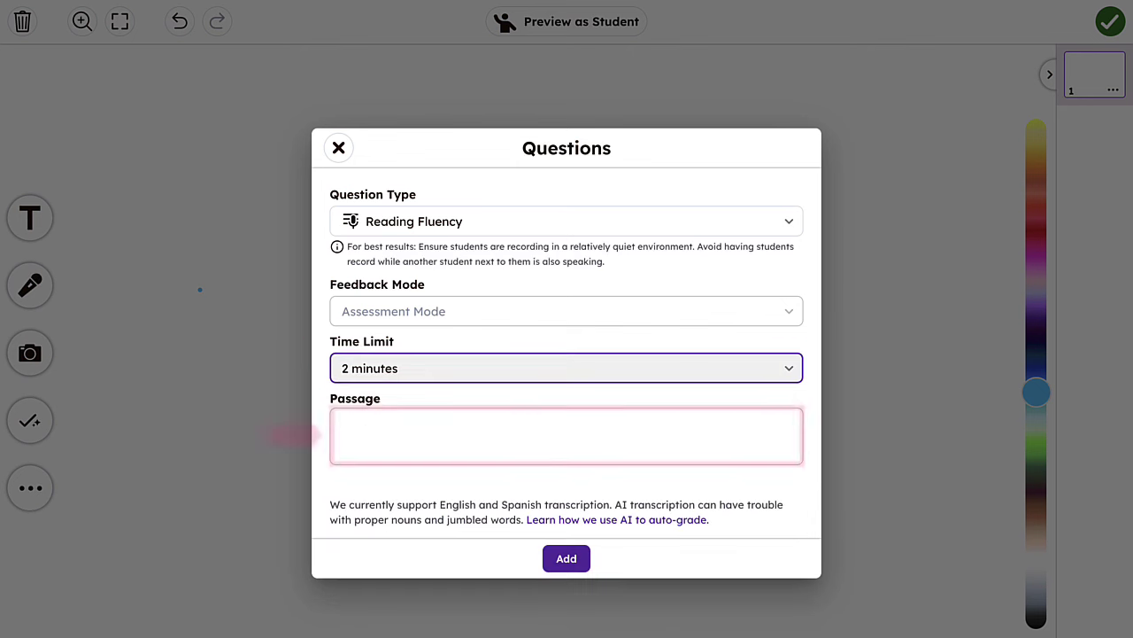
click(567, 435)
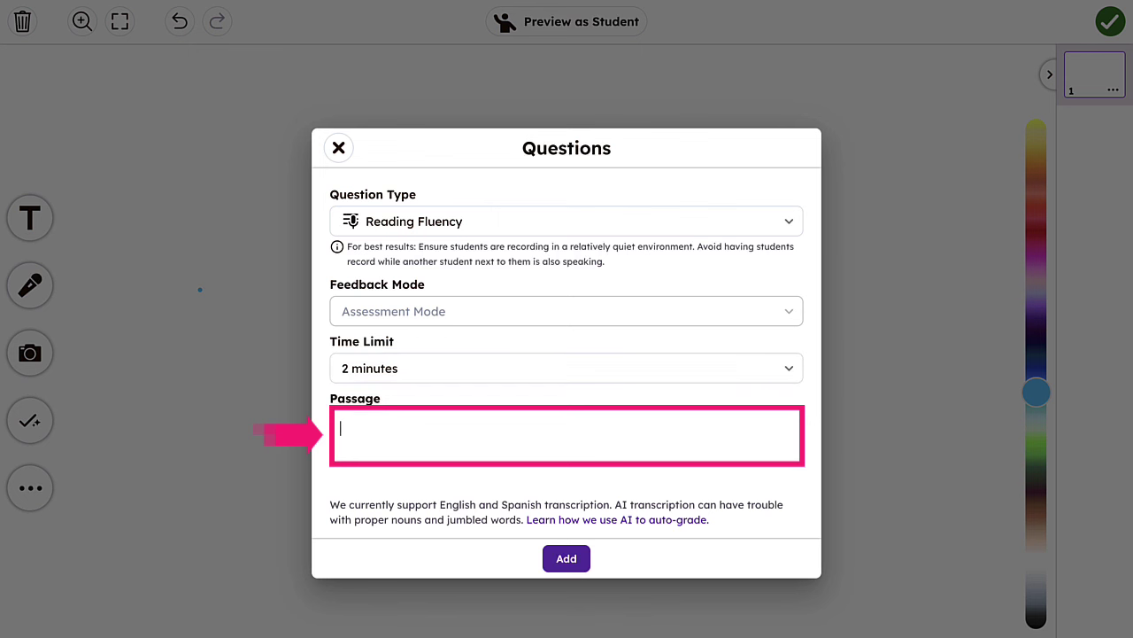
text("Let's think of something to do while we wait." Jay pulled out a bag of grapes and ate some. Then, they played a game with his toy train. "Thanks Mom. My brain is calm and I am ready to be brave."  His mom said, "No, that will make us late." Jay began to shake. "It will be okay. We will be safe," said his mom.  "Let's think of something to do while we wait." Jay pulled out a bag of grapes and ate some. Then they played a game with his toy train. "Thanks Mom. My brain is calm and I am ready to be brave.")
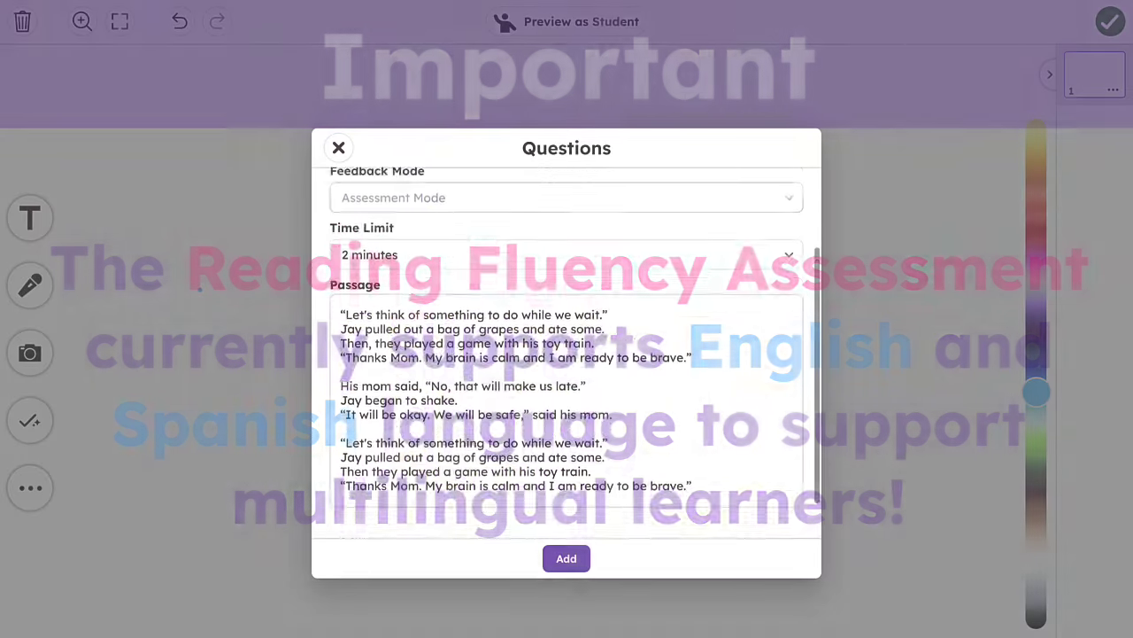
scroll(567, 354, down, 1)
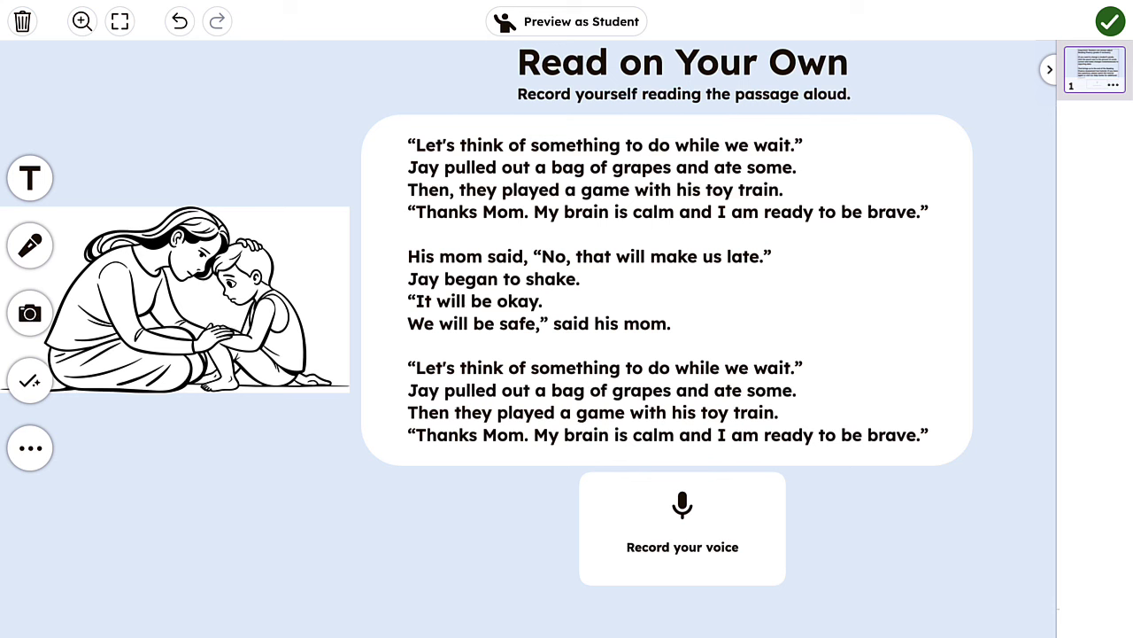
click(567, 22)
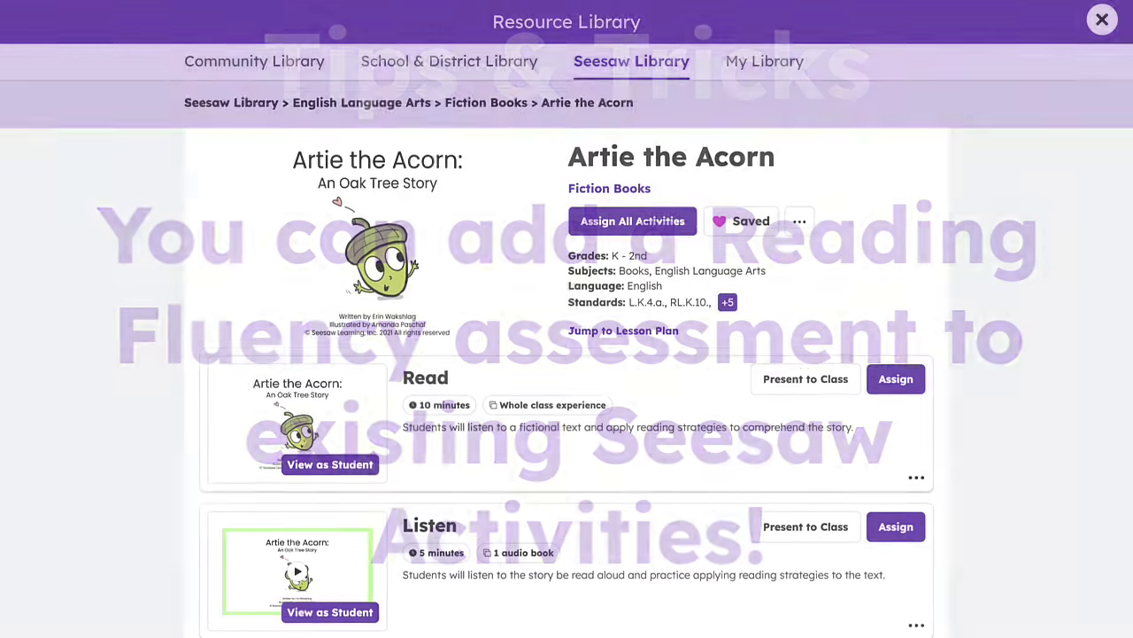
Open the Artie the Acorn Listen activity for editing and bring up its attached template.
scroll(566, 354, down, 3)
scroll(567, 354, down, 1)
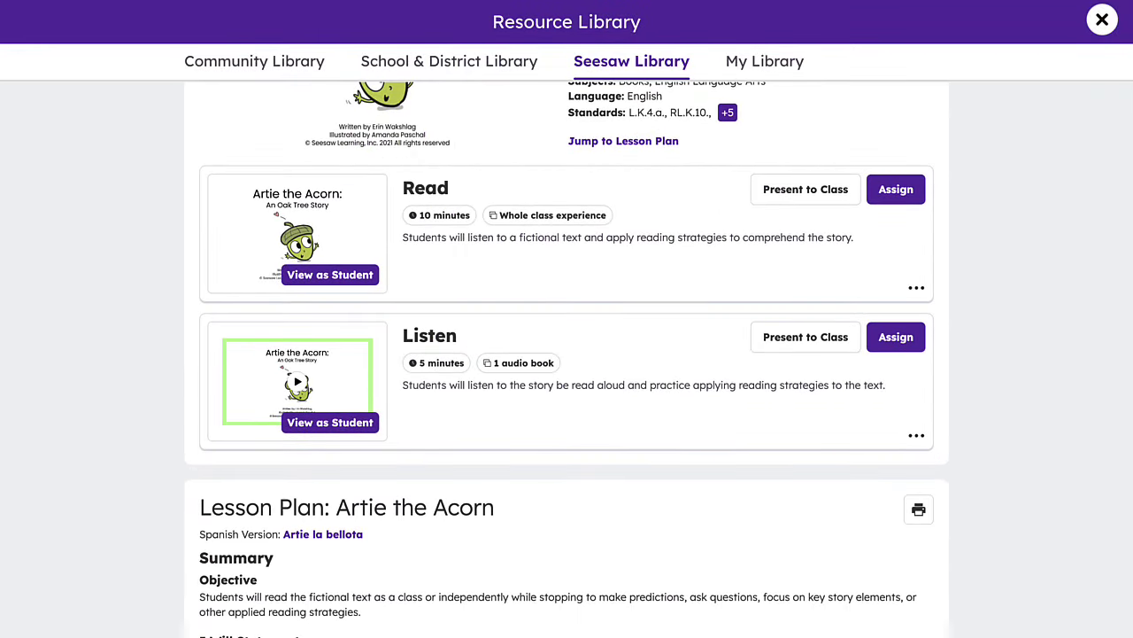
click(917, 438)
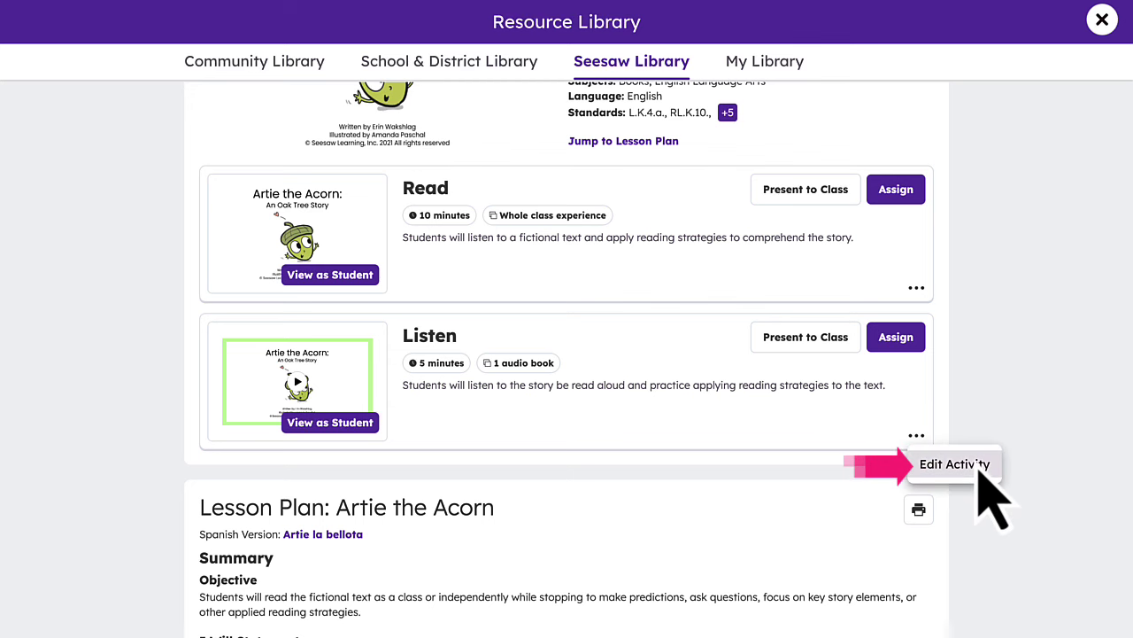
click(979, 469)
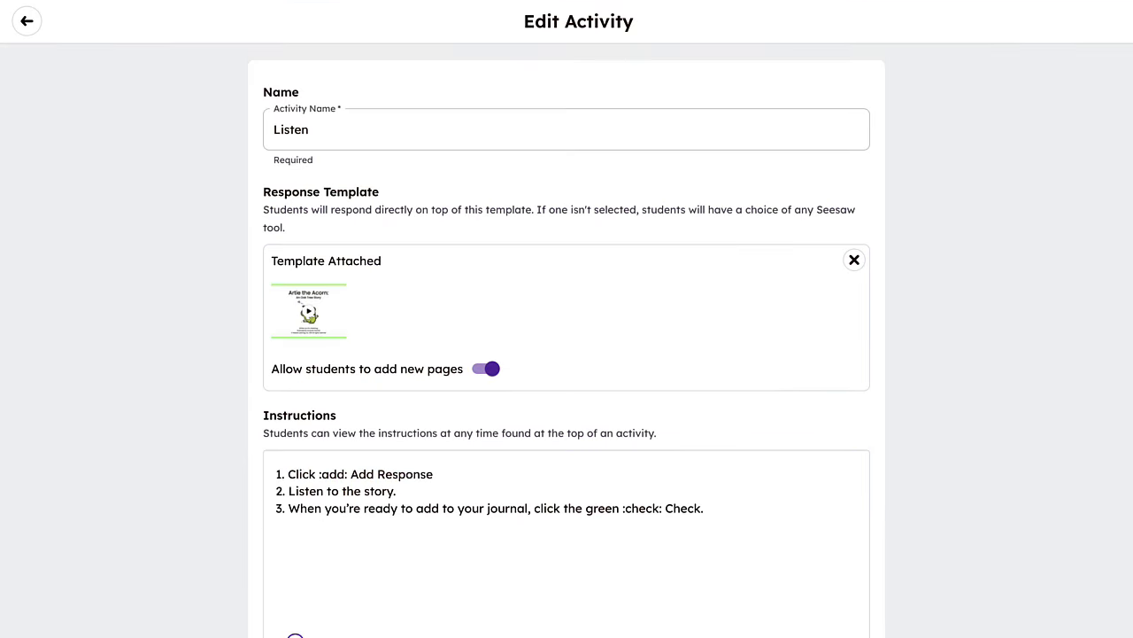
click(336, 335)
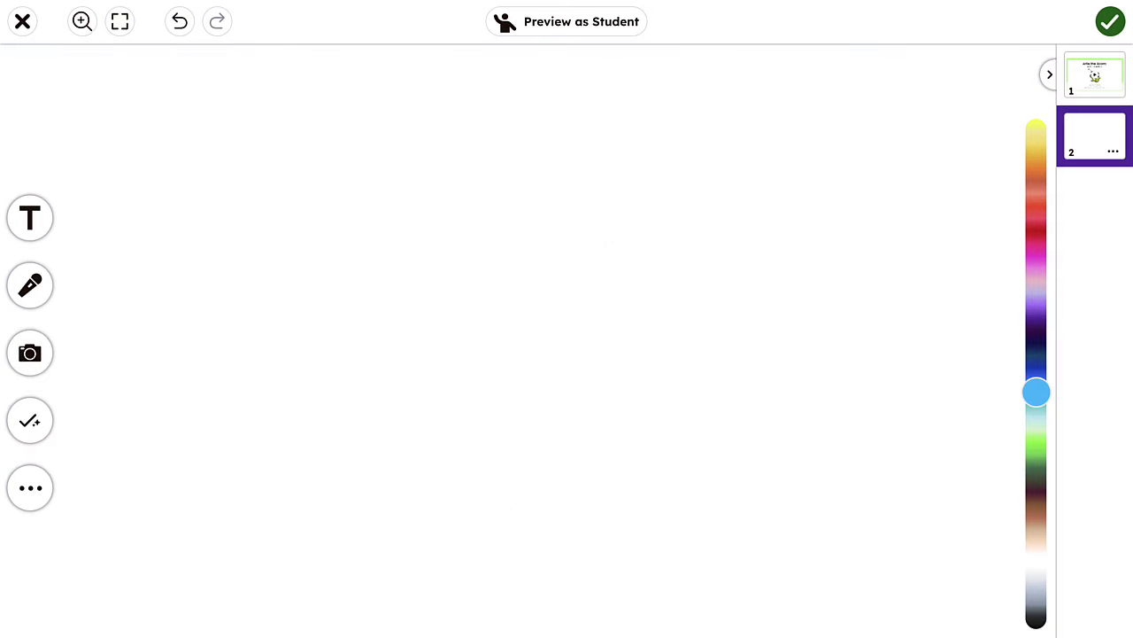
Start a new question on blank page 2 of the template and paste in the reading passage.
click(31, 421)
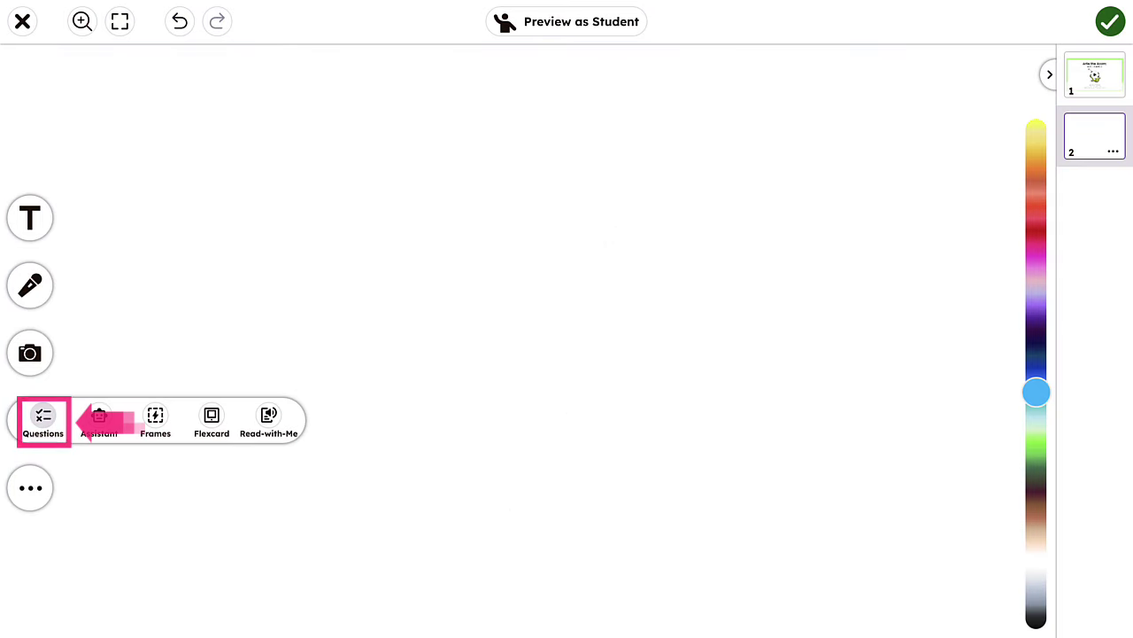
click(43, 421)
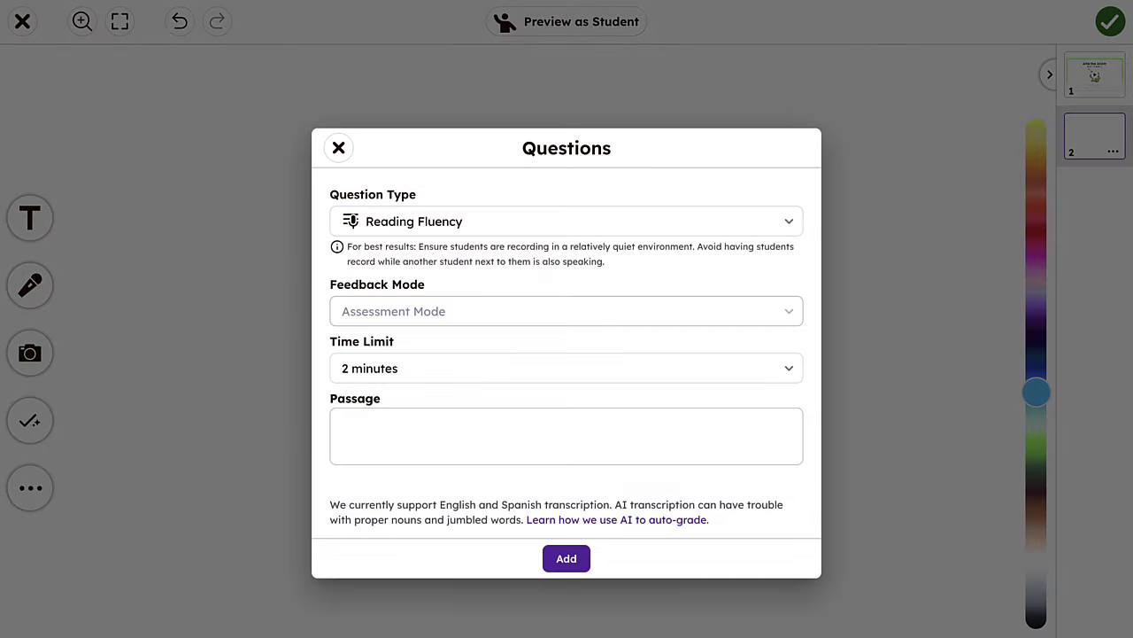
click(566, 436)
text(Over time, with lots of dirt, air, and water, acorns grow a sprout. Hi Sprout! The sprout is very delicate which means it can easily break. It needs to keep getting water and plenty of sunshine. As the sprout grows toward the sun, its first leaves appear and it becomes a seedling. The seedling is still very small.)
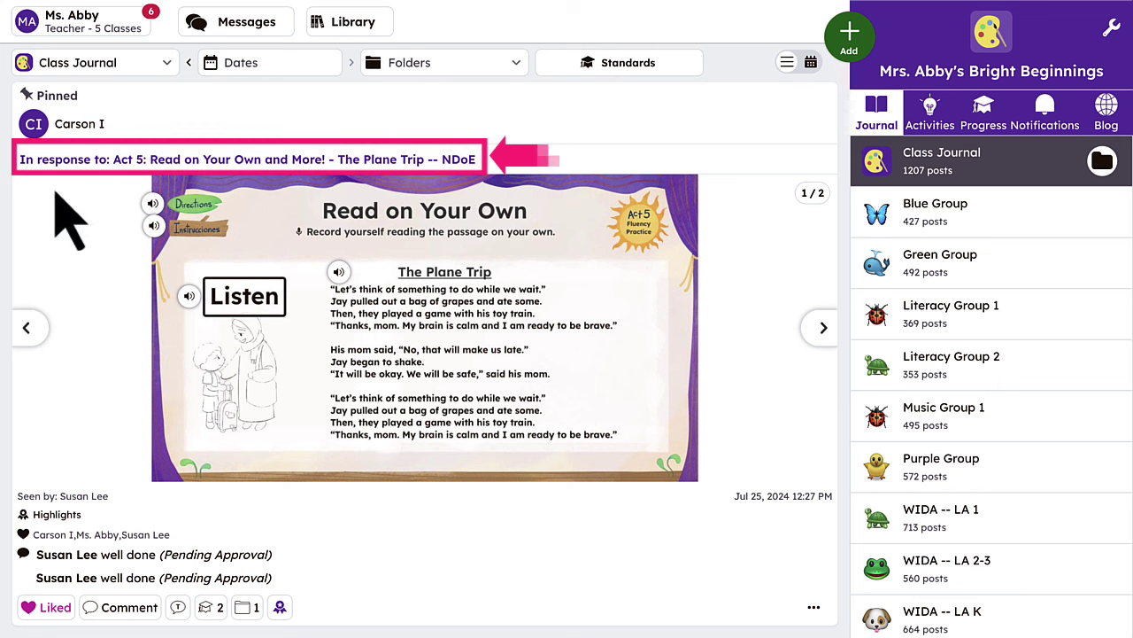
Expand the transcript in a student's The Plane Trip response and open its percentage of words correct for editing.
click(86, 166)
scroll(566, 355, down, 2)
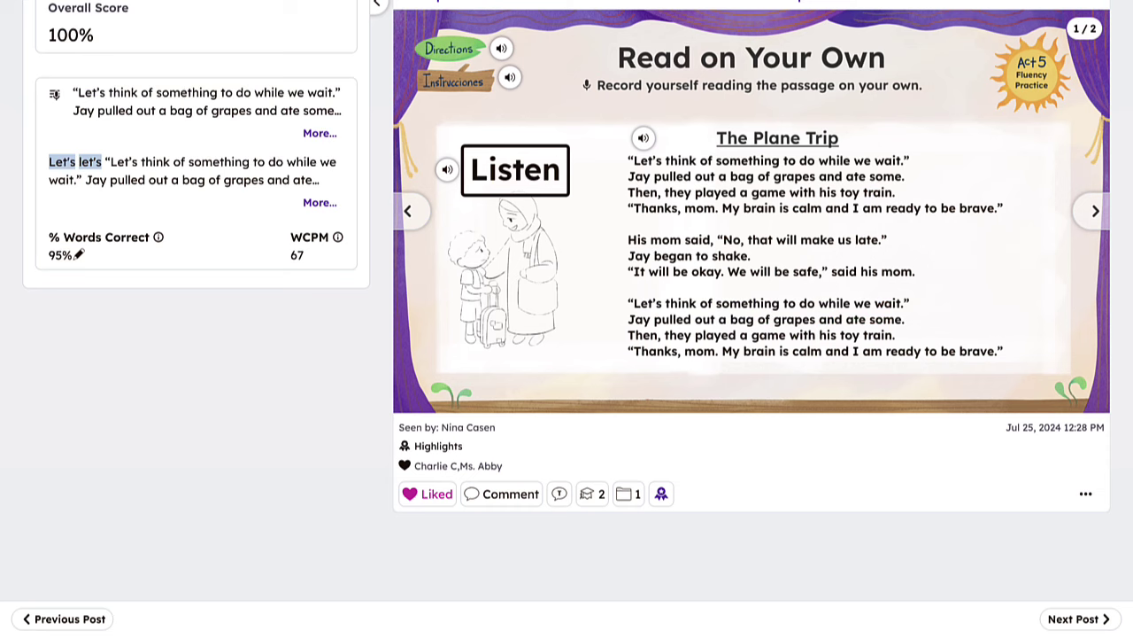
click(320, 202)
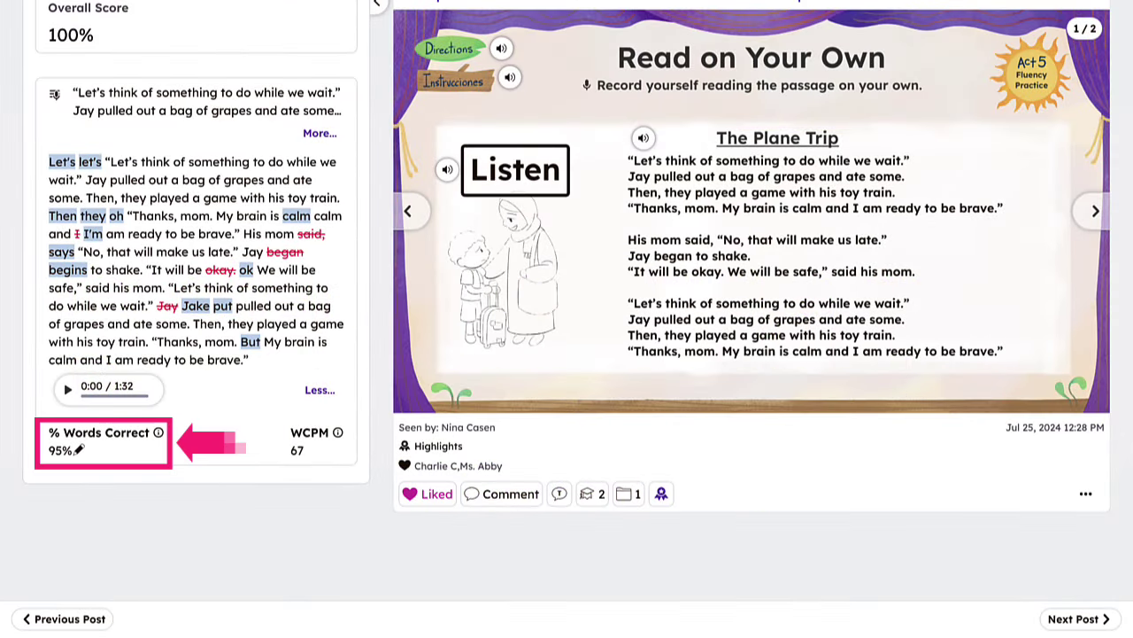
click(79, 450)
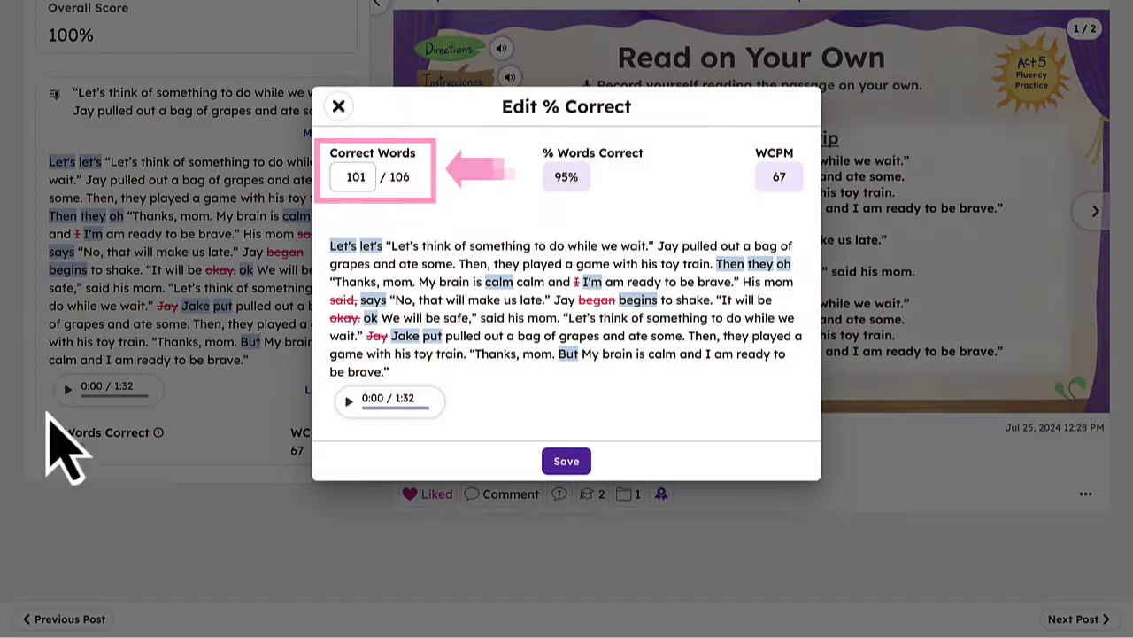